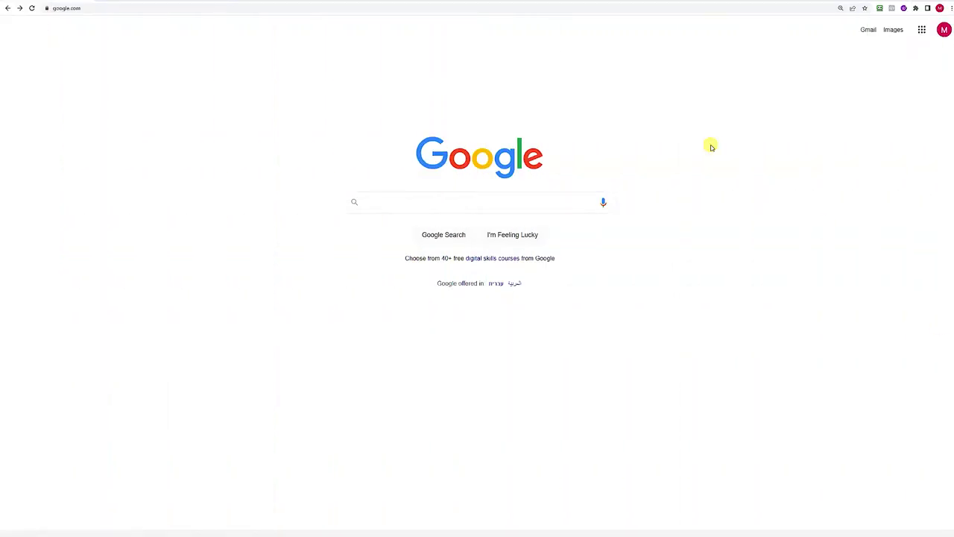
# Load cloud.bermad.io in Chrome to bring up the BERMAD Cloud login page.
pyautogui.click(483, 7)
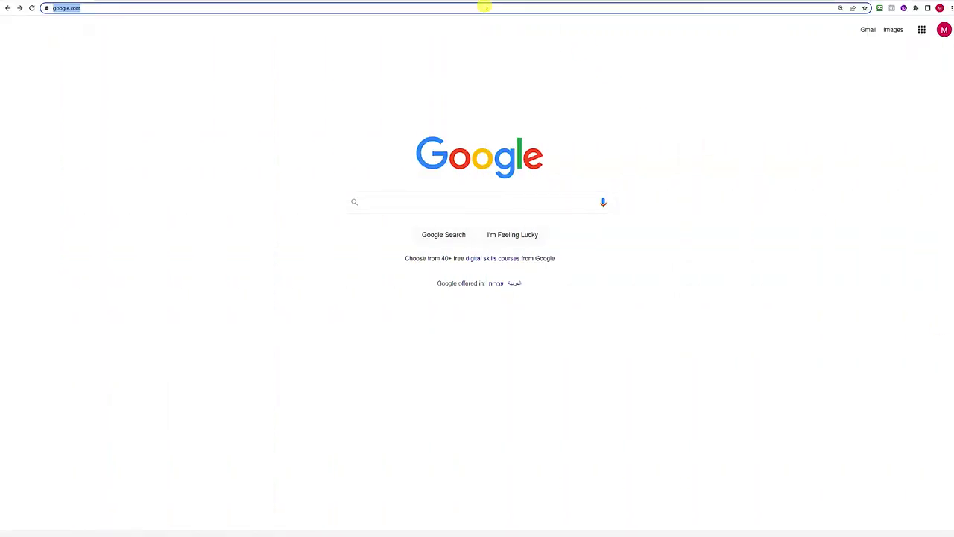
pyautogui.write('cloud.be')
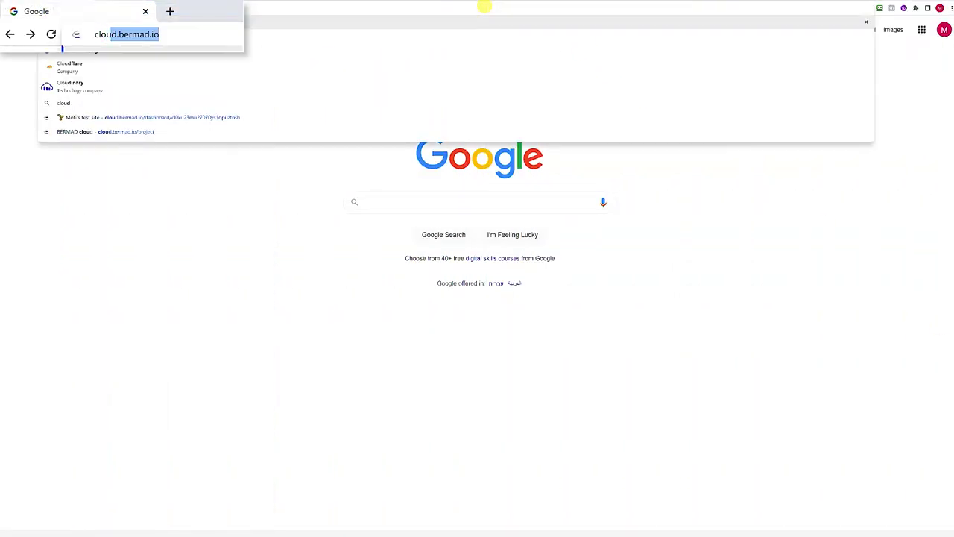
pyautogui.write('r')
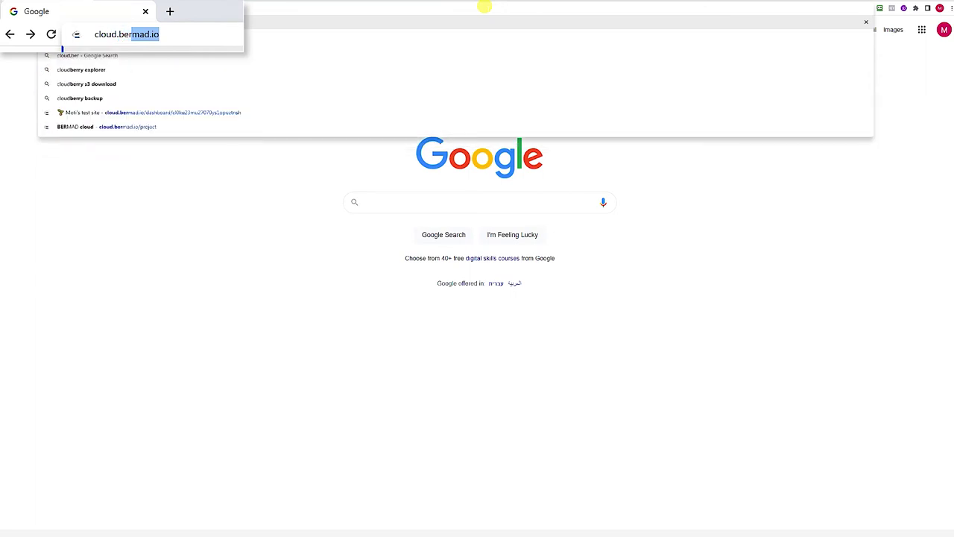
pyautogui.write('mad.io')
pyautogui.press('Return')
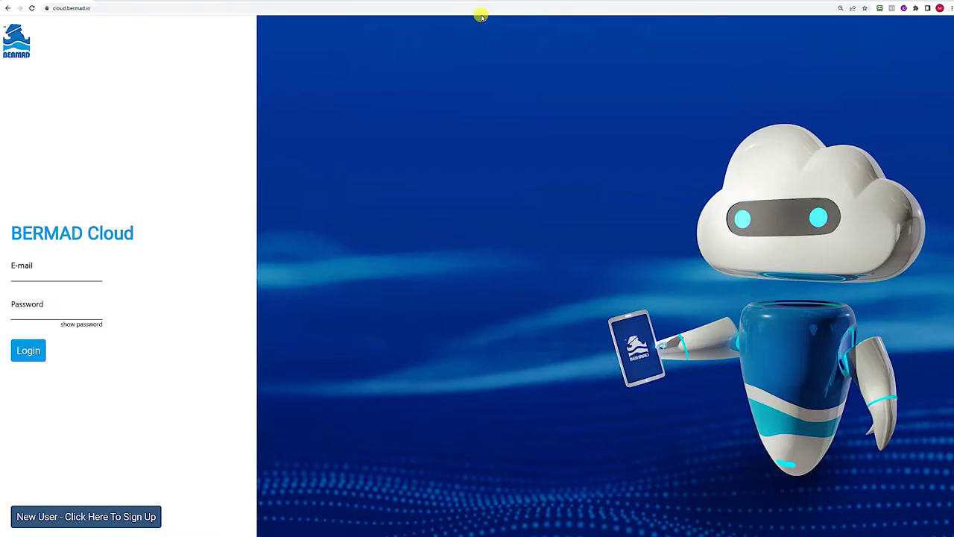
# Start a new-user sign-up and fill in the first and last name, e-mail, password and confirmation.
pyautogui.click(121, 516)
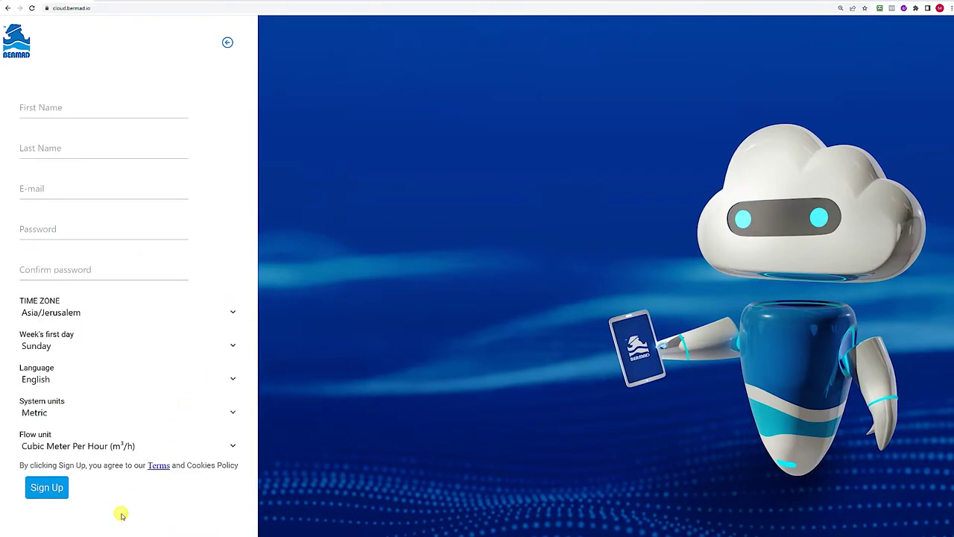
pyautogui.click(130, 112)
pyautogui.press('Tab')
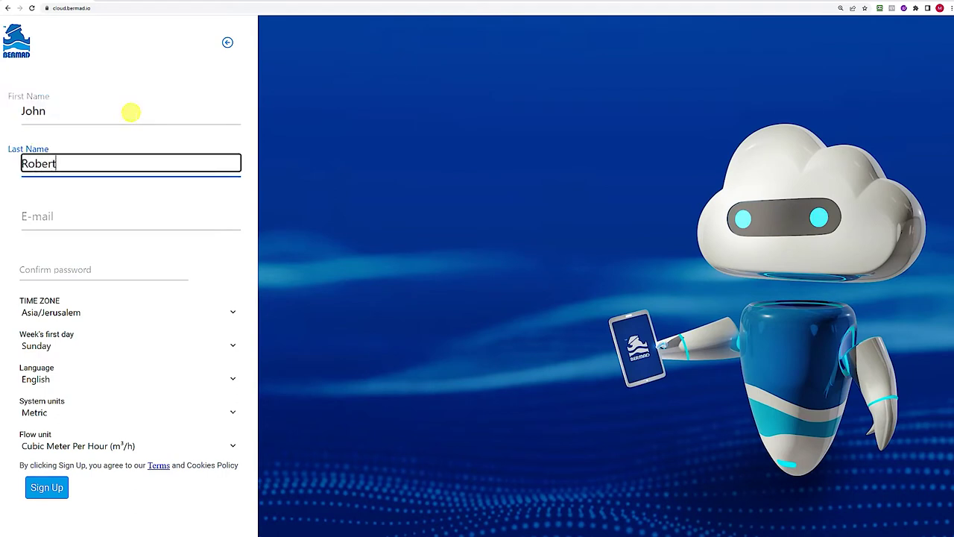
pyautogui.click(97, 214)
pyautogui.click(75, 230)
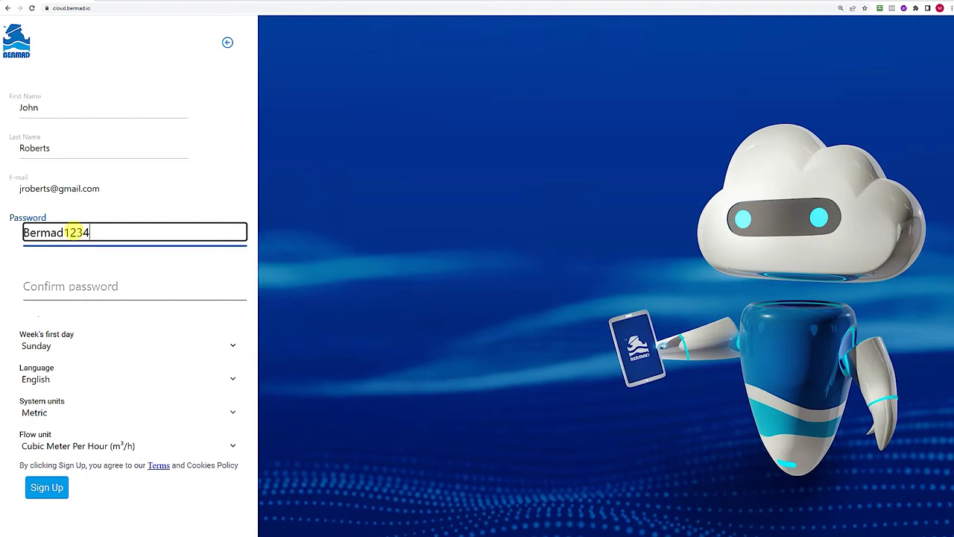
pyautogui.click(59, 284)
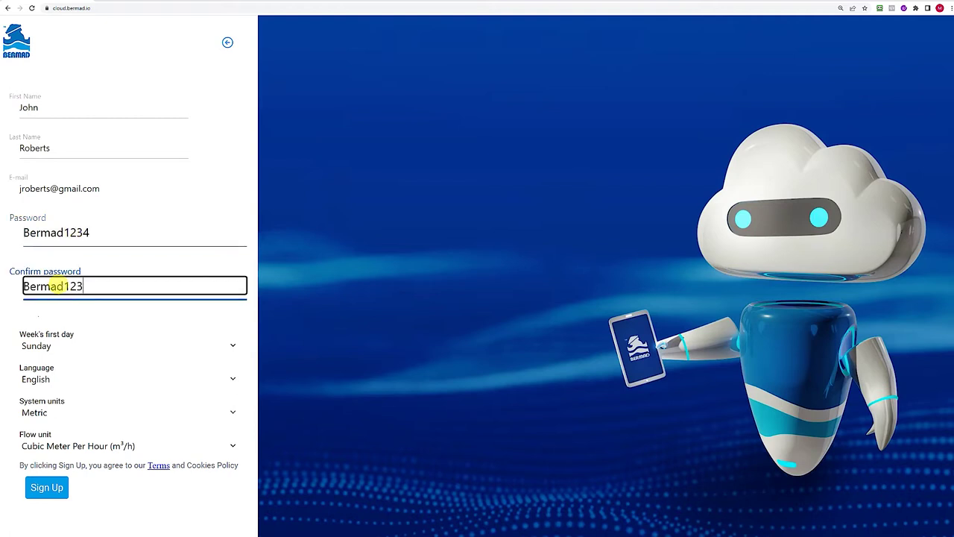
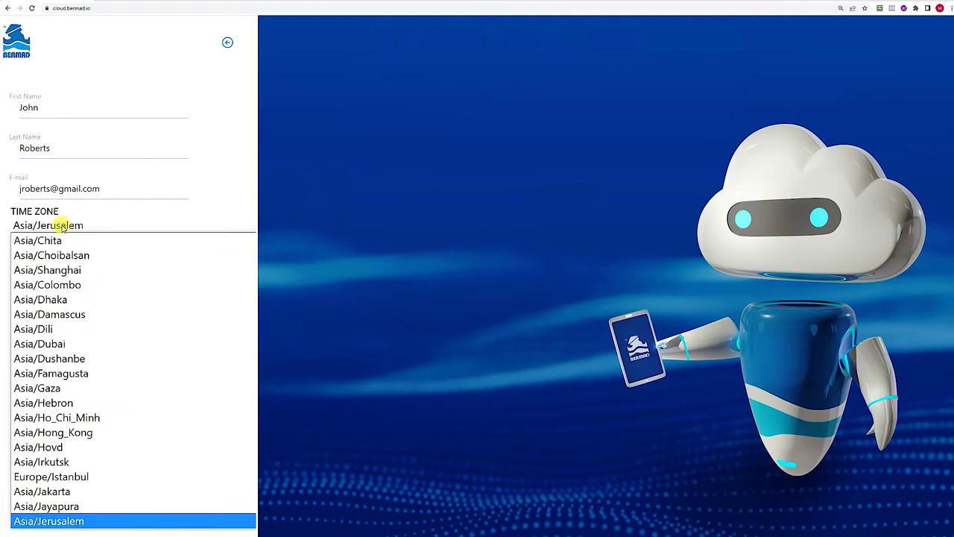
# Set the time zone to PST8PDT and the week start to Monday, then submit the sign-up.
pyautogui.scroll(-20, 75, 362)
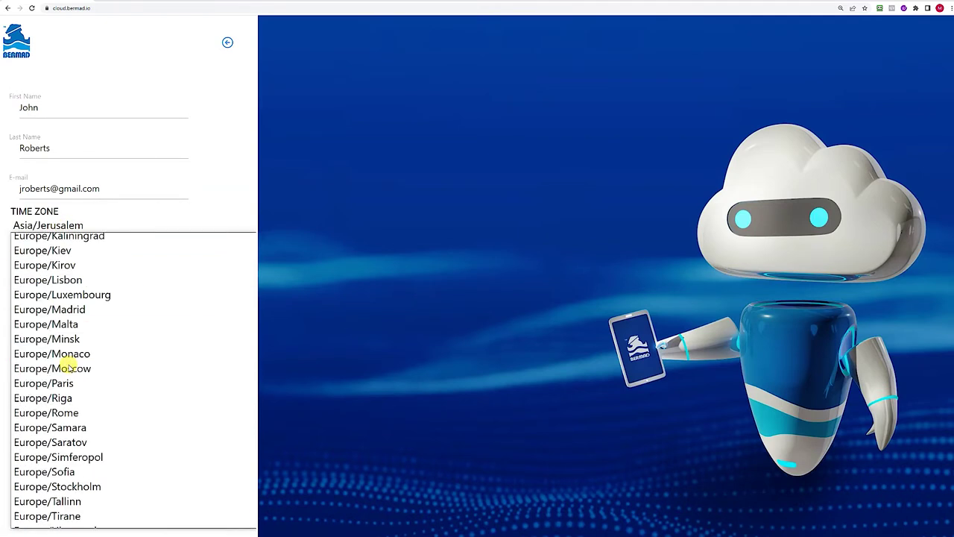
pyautogui.scroll(-15, 65, 364)
pyautogui.click(35, 507)
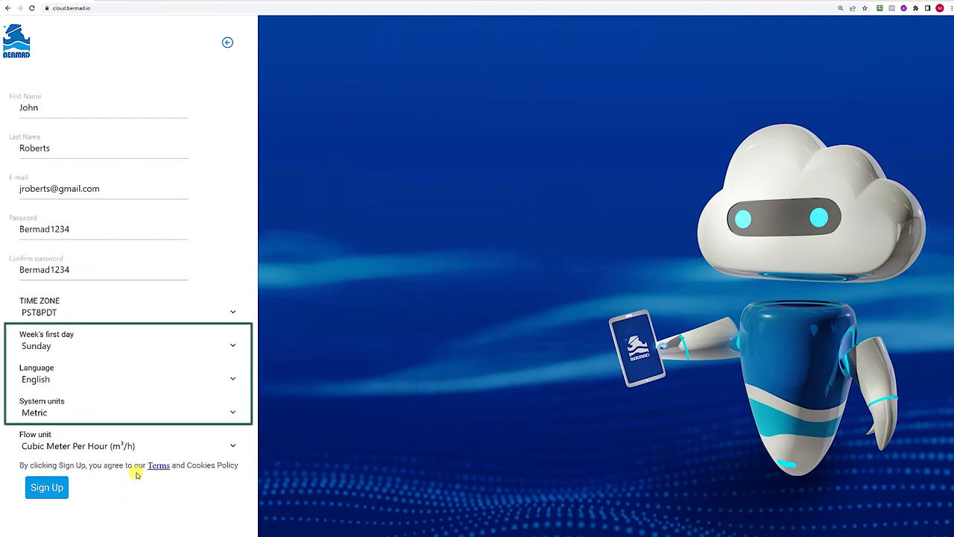
pyautogui.click(87, 343)
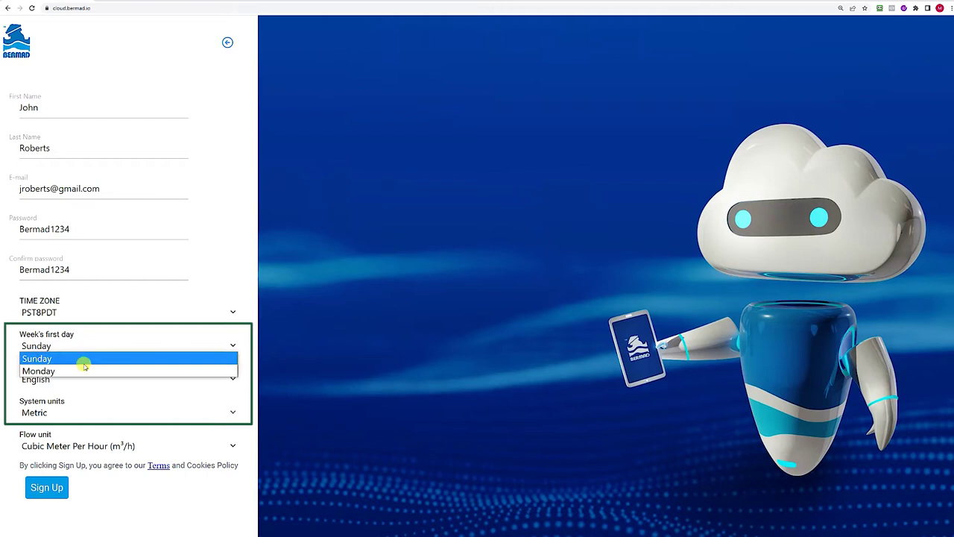
pyautogui.click(84, 370)
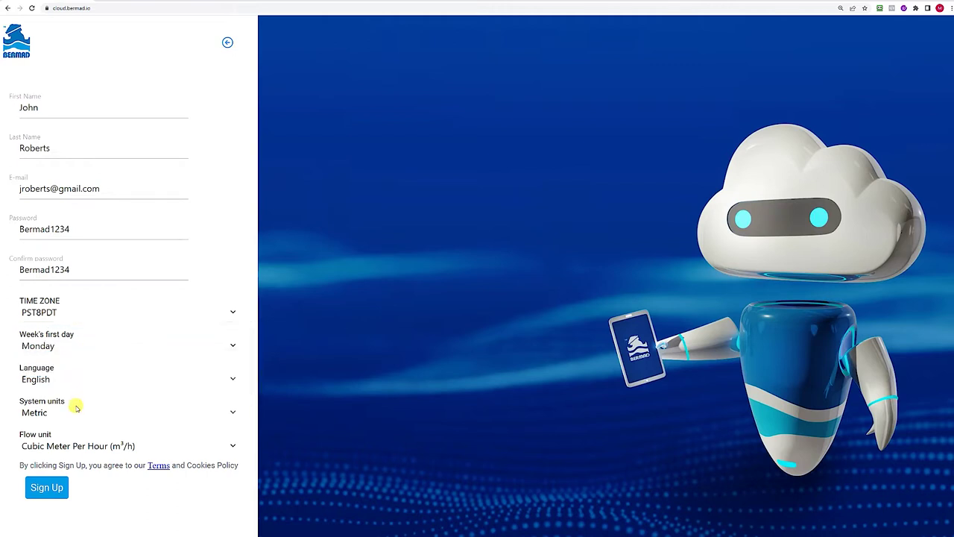
pyautogui.click(55, 488)
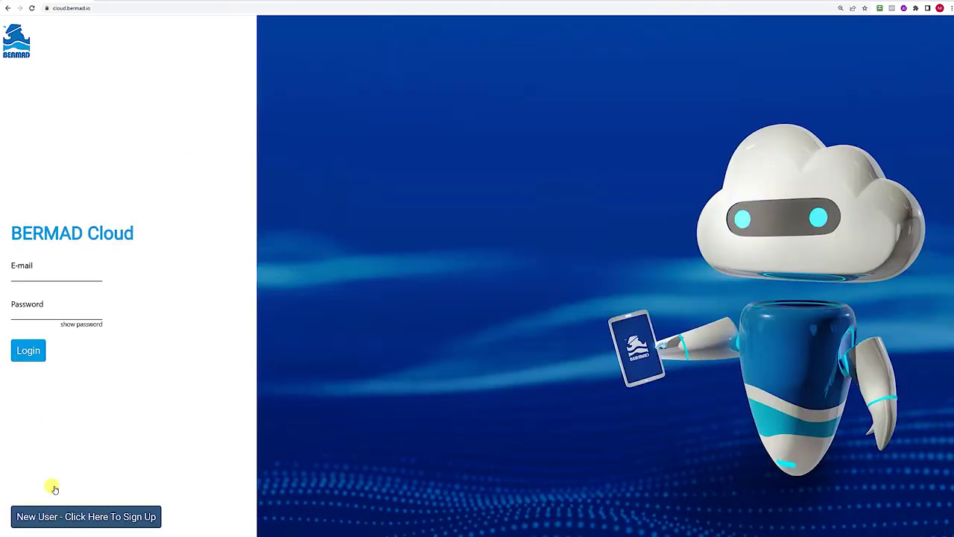
# Log in with the new account's e-mail and password.
pyautogui.click(92, 271)
pyautogui.click(86, 306)
pyautogui.write('**********')
pyautogui.click(29, 352)
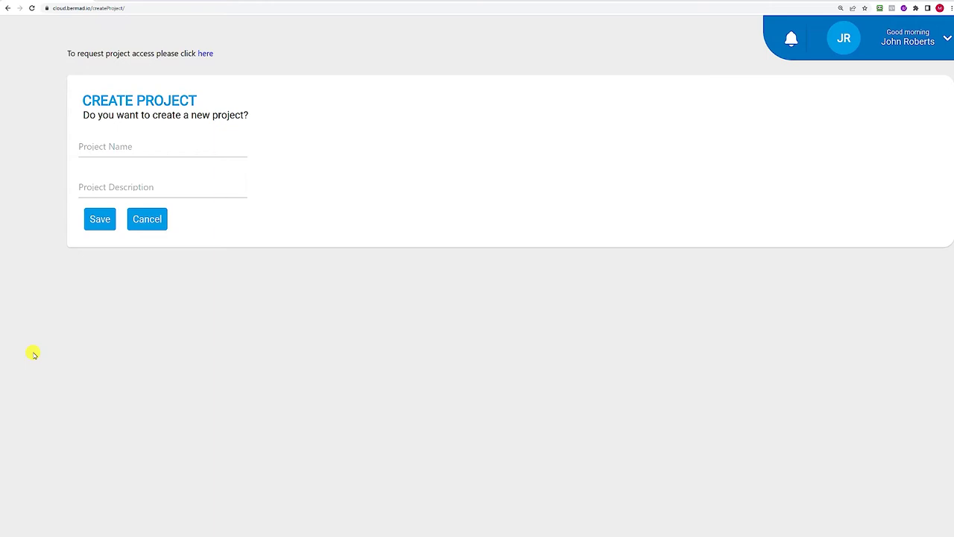
# Save a new project named 'Sunnyside Ranch' and keep it selected as the current site.
pyautogui.click(111, 147)
pyautogui.write('Su')
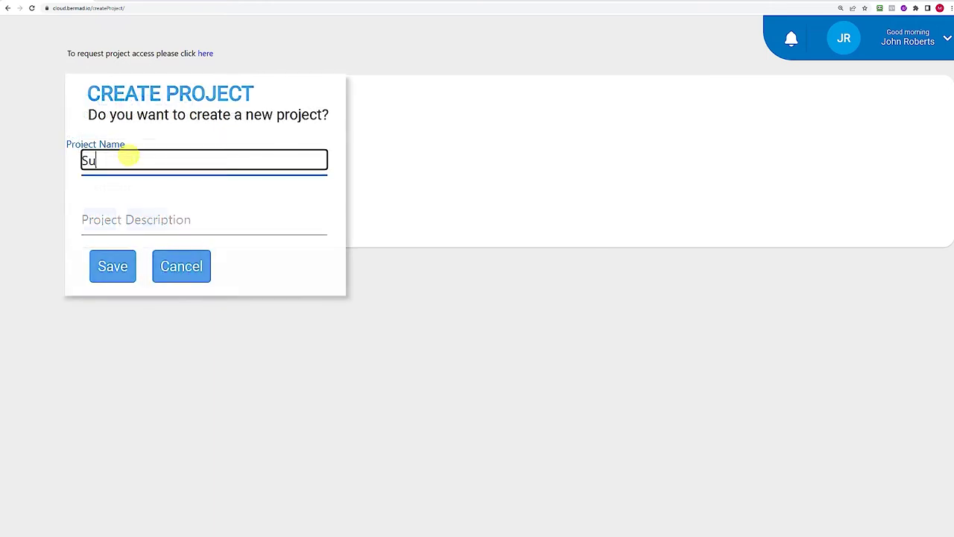
pyautogui.write('nnyside R')
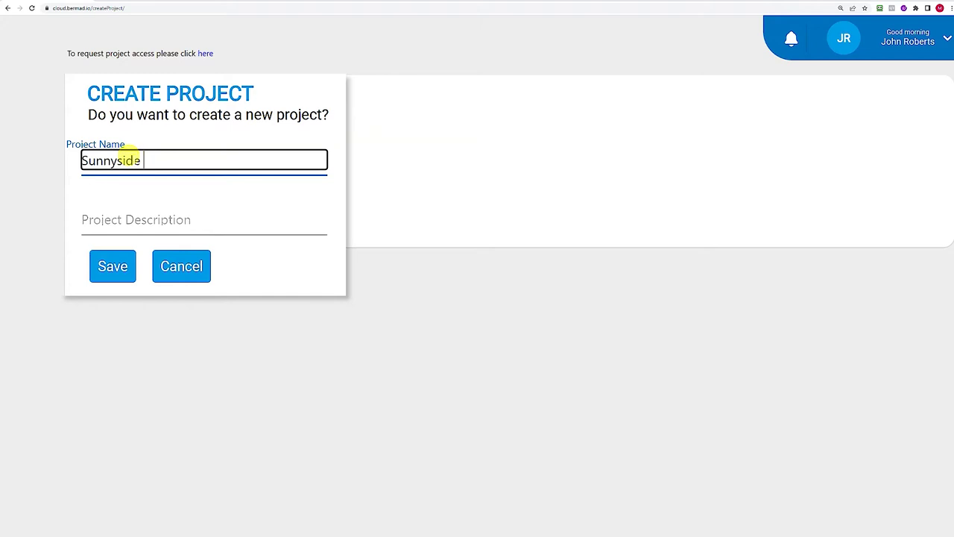
pyautogui.write('anch')
pyautogui.click(99, 218)
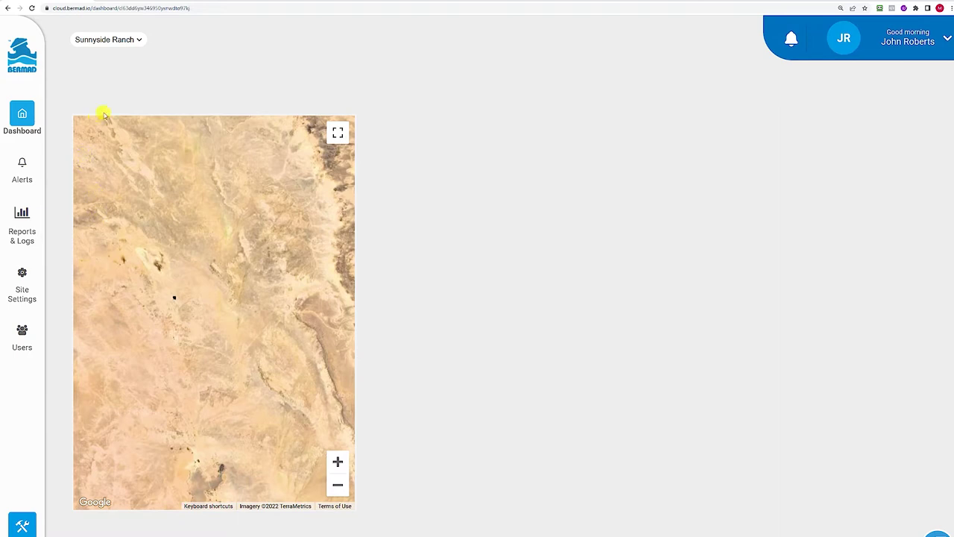
pyautogui.click(129, 43)
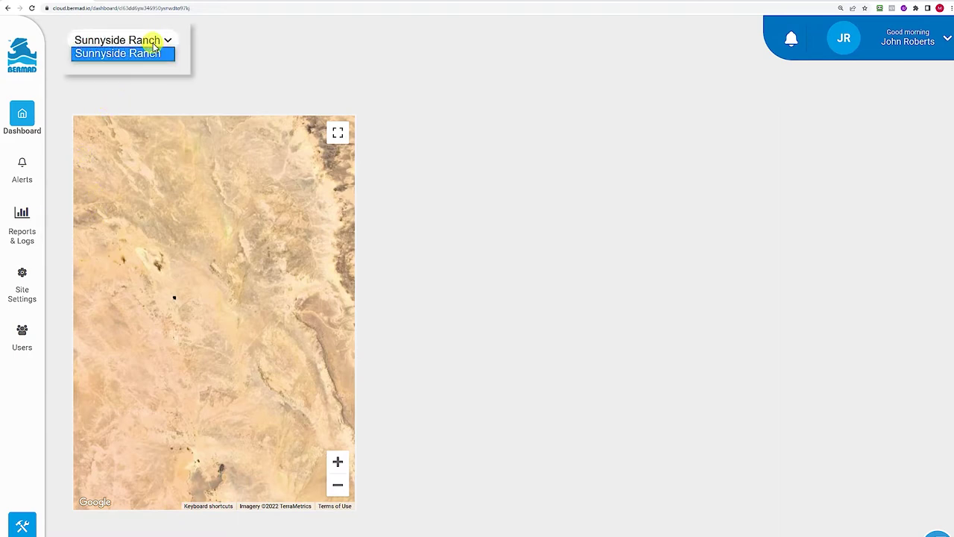
pyautogui.click(154, 48)
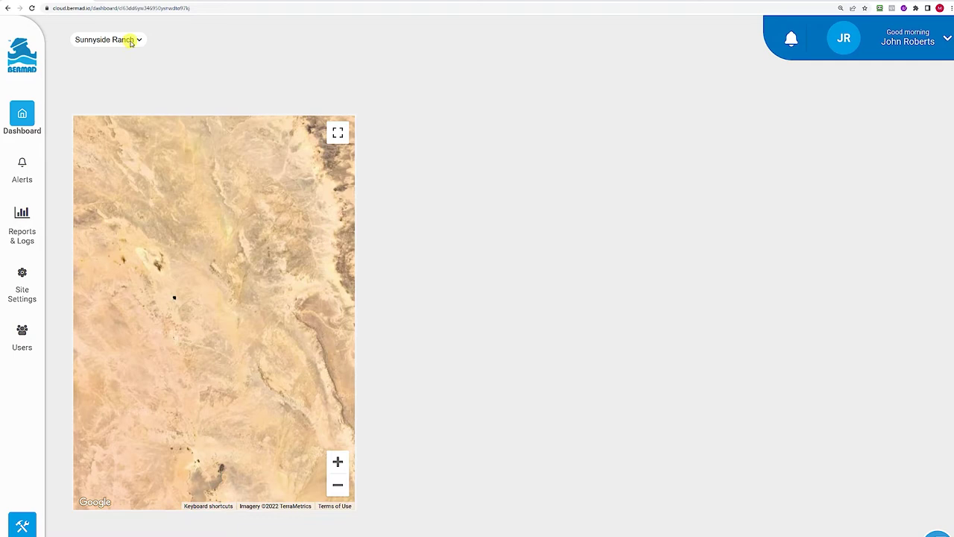
# Set the Sunnyside Ranch background colour to light yellow in Site Settings and save.
pyautogui.click(22, 274)
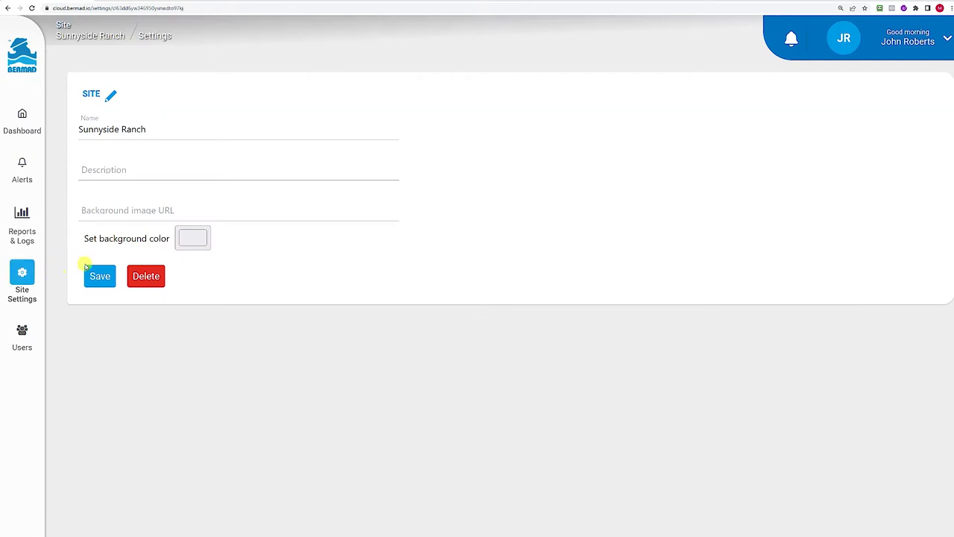
pyautogui.click(189, 239)
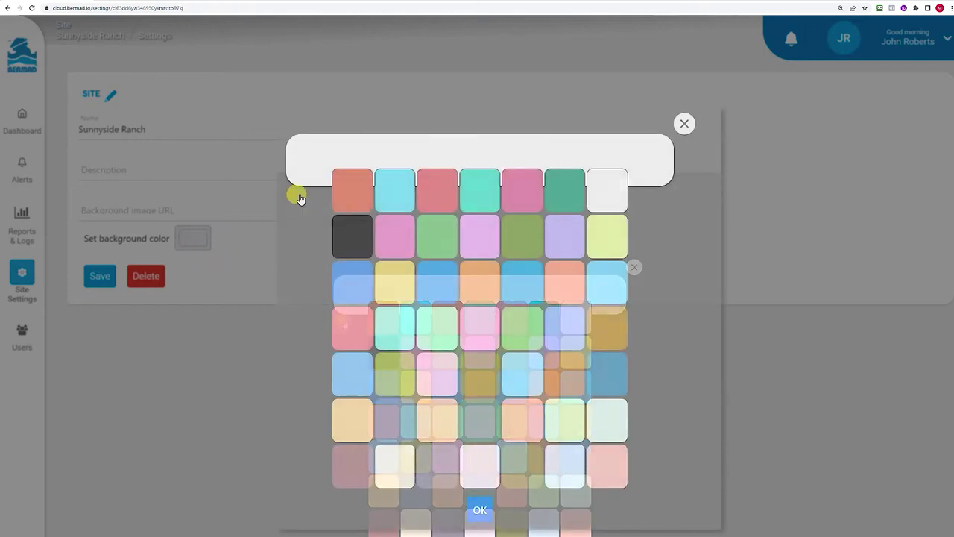
pyautogui.click(608, 240)
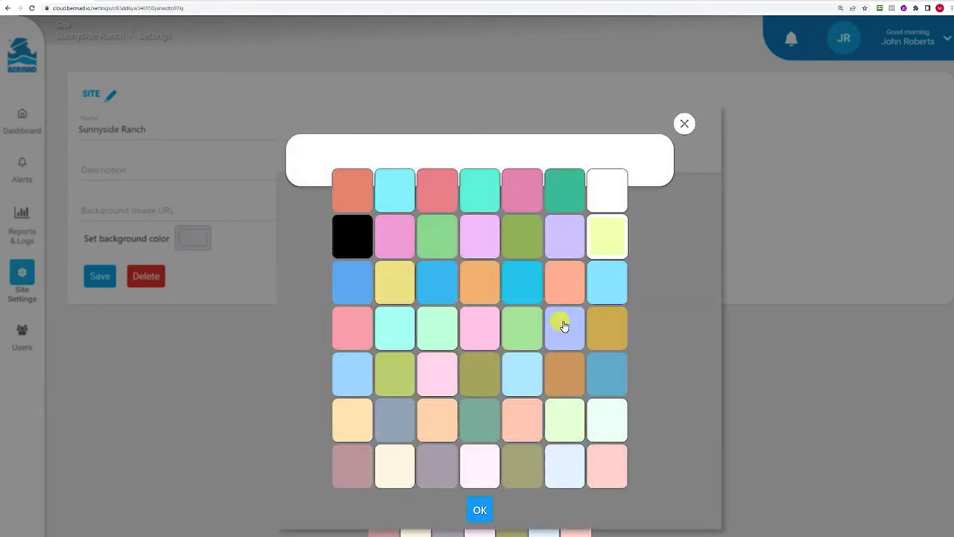
pyautogui.click(479, 510)
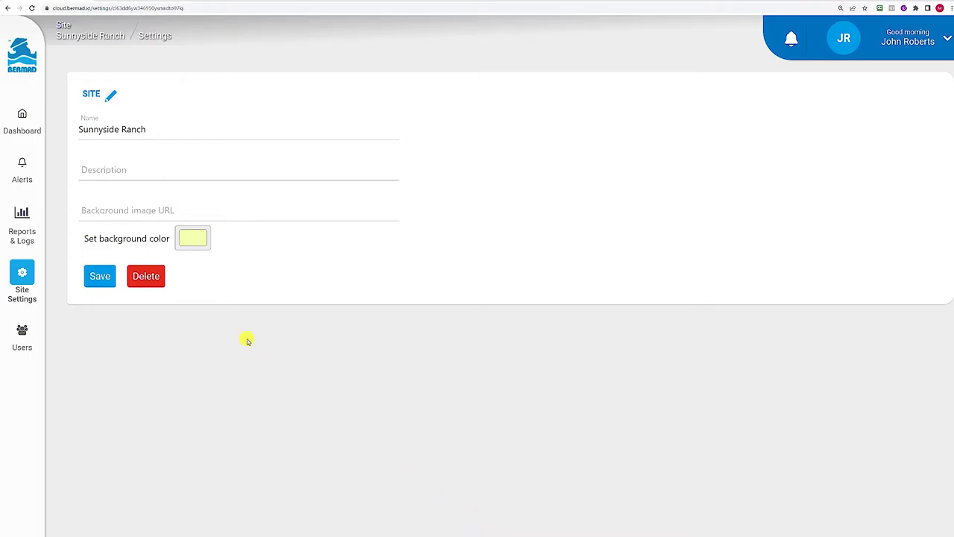
pyautogui.click(100, 276)
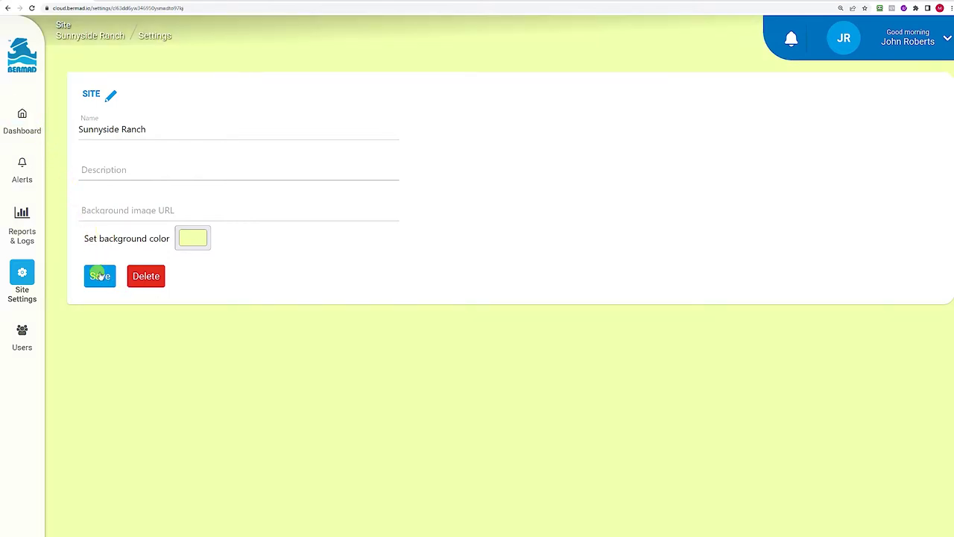
# Return to the Sunnyside Ranch dashboard and bring up the Assistant chat.
pyautogui.click(22, 114)
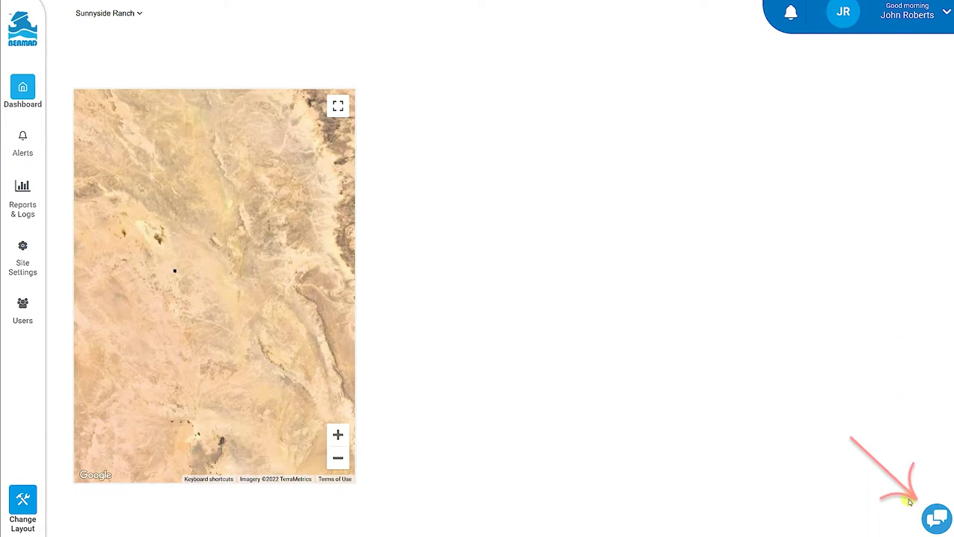
pyautogui.click(934, 519)
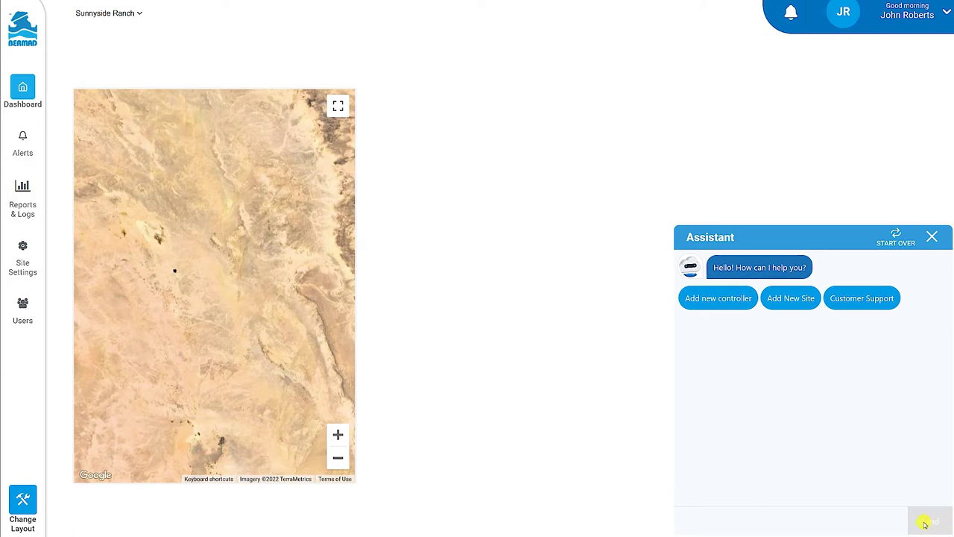
# Add a new controller through the Assistant, naming it 'Avocado Plant'.
pyautogui.click(727, 299)
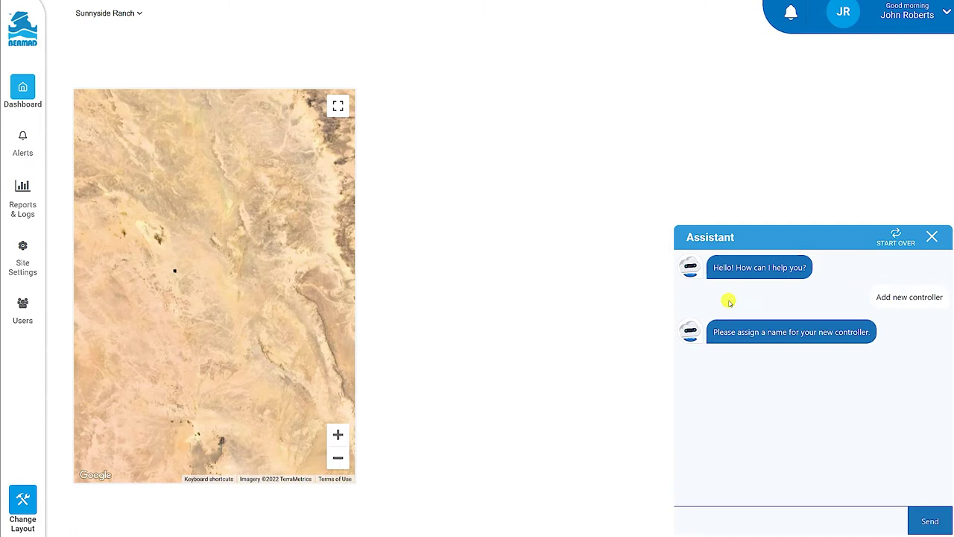
pyautogui.click(701, 512)
pyautogui.write('Avocado Plant')
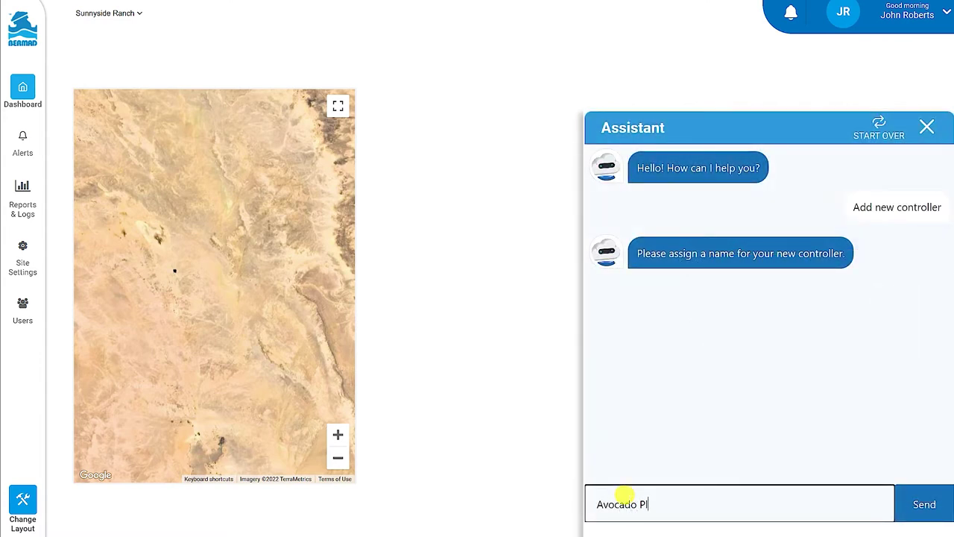
pyautogui.click(921, 506)
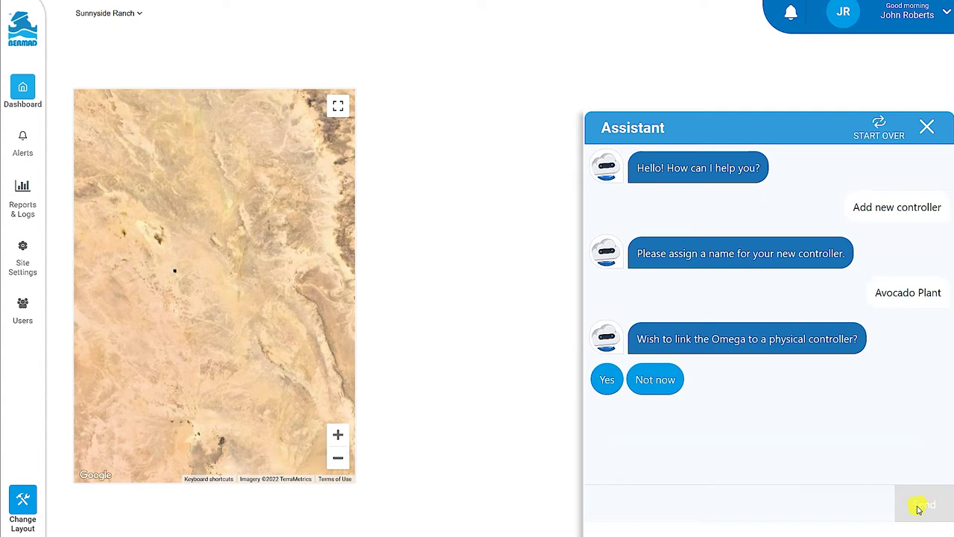
# Link it to a physical controller with serial number 1419 and submit its activation code.
pyautogui.click(606, 380)
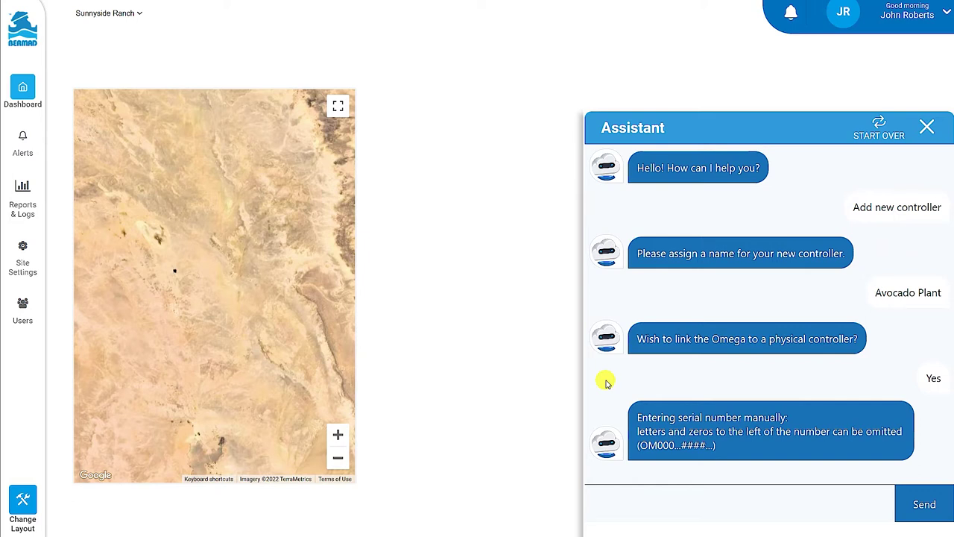
pyautogui.click(604, 492)
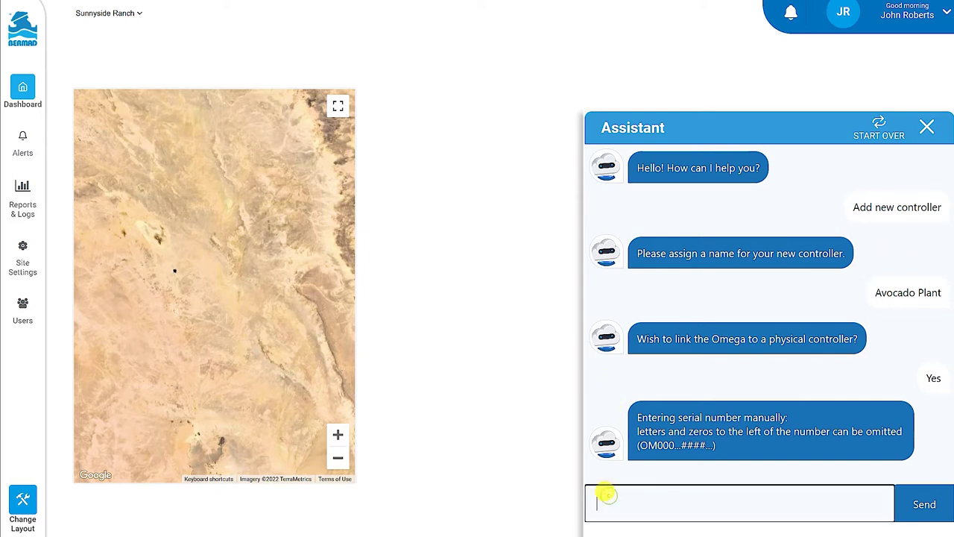
pyautogui.write('1419')
pyautogui.click(923, 504)
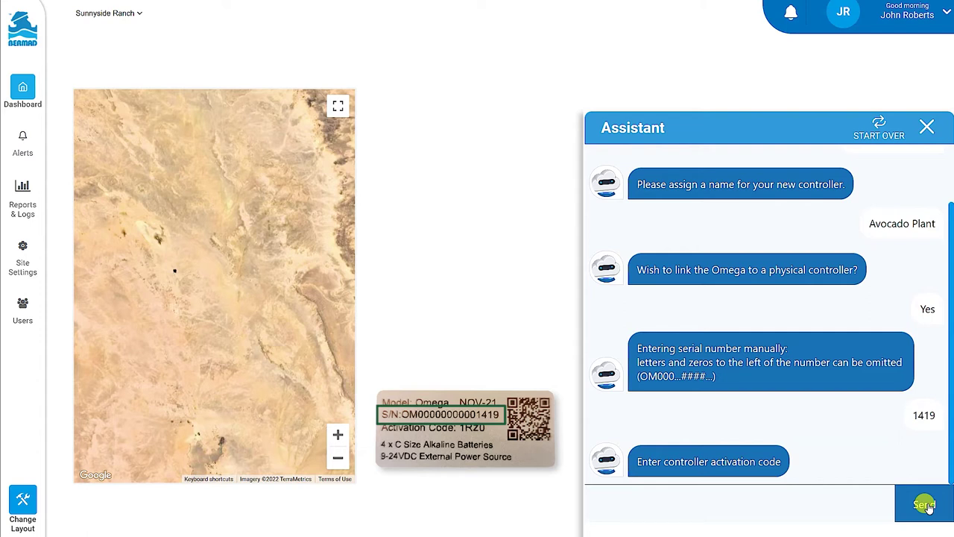
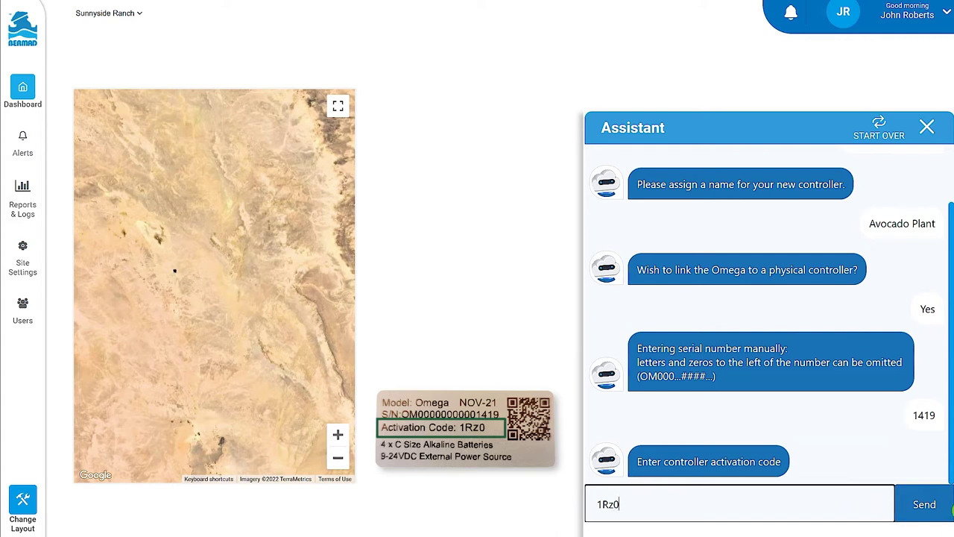
pyautogui.click(928, 504)
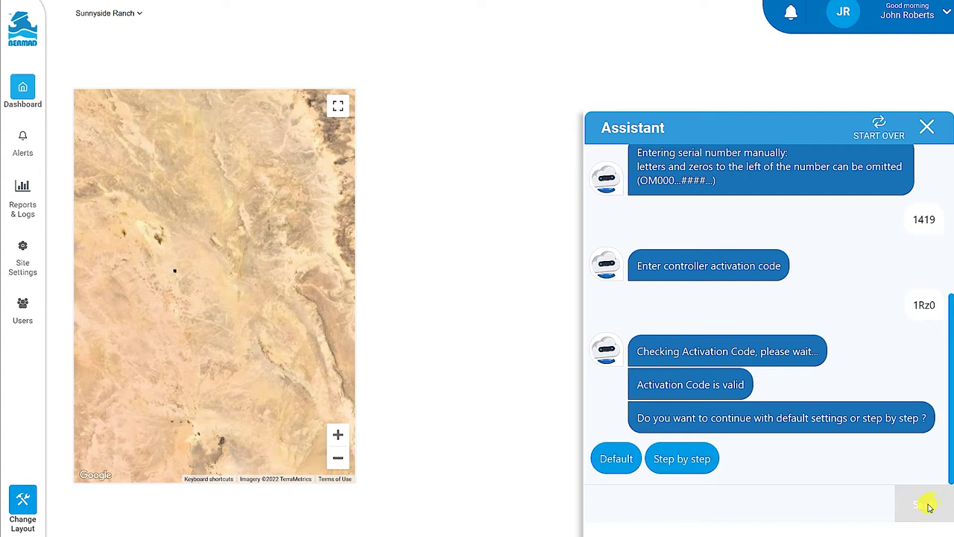
# Choose default settings with 5 valves, a master valve output, 1 water meter and 1 analog input.
pyautogui.click(616, 459)
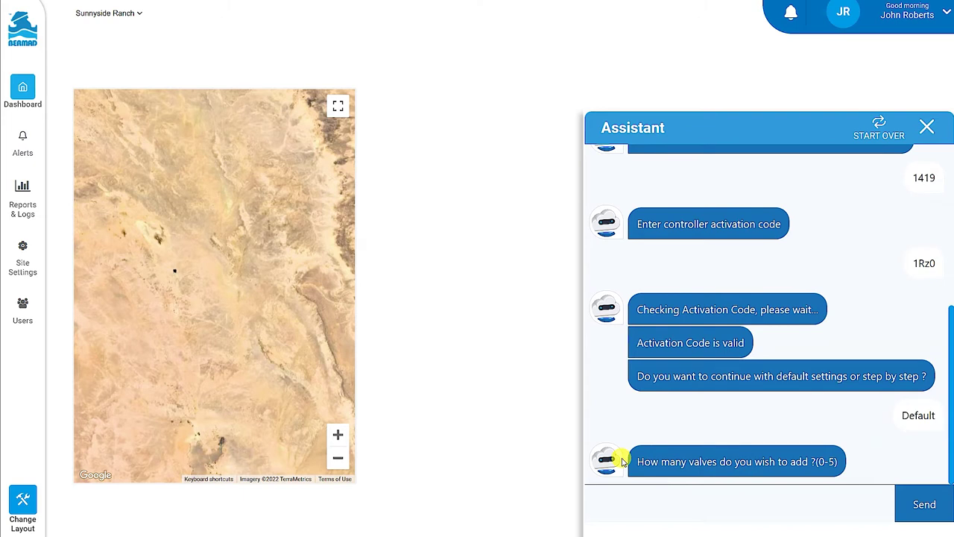
pyautogui.click(612, 490)
pyautogui.write('5')
pyautogui.click(925, 507)
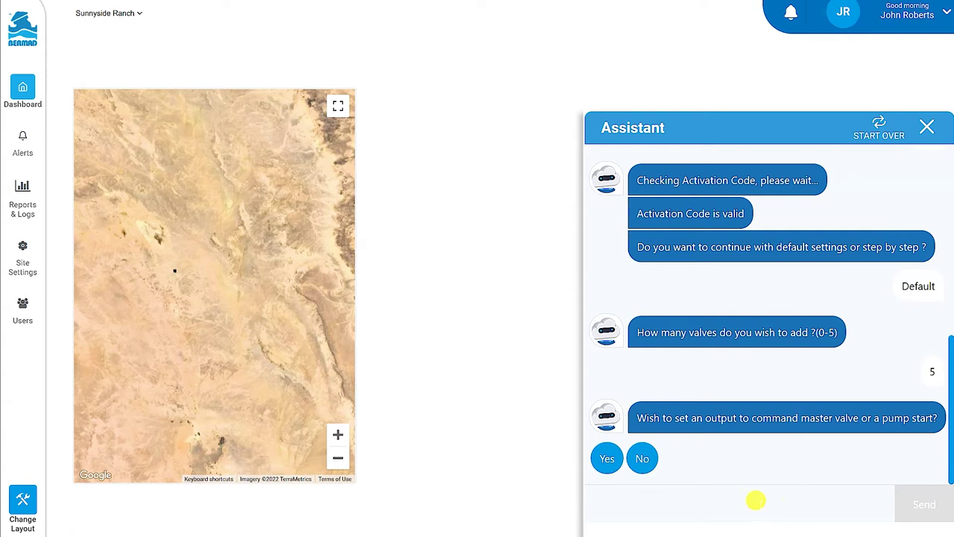
pyautogui.click(607, 459)
pyautogui.click(605, 493)
pyautogui.write('1')
pyautogui.click(921, 507)
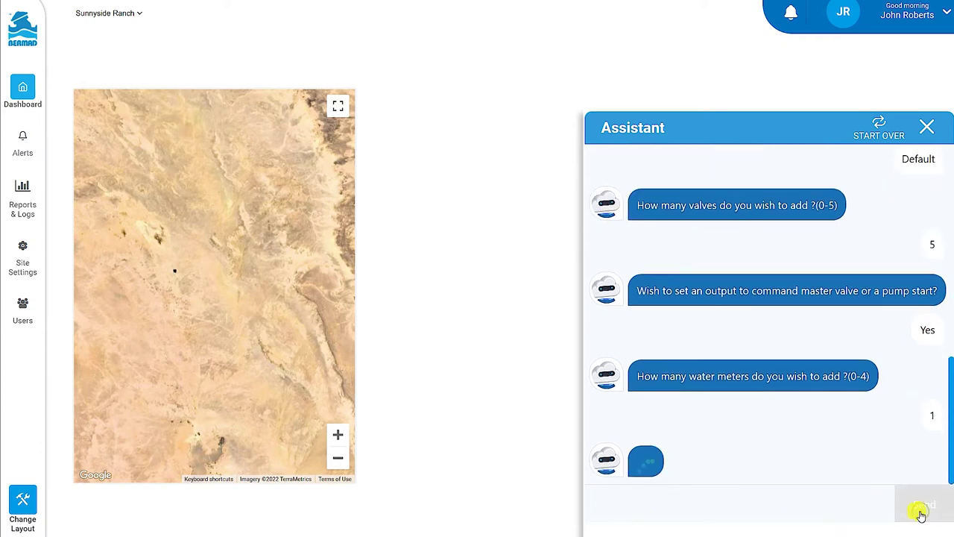
pyautogui.click(777, 500)
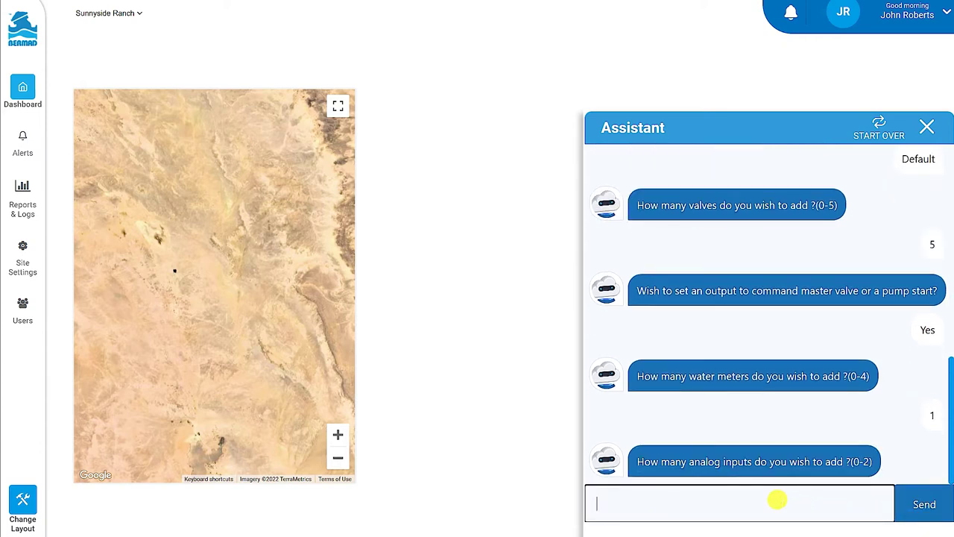
pyautogui.click(917, 505)
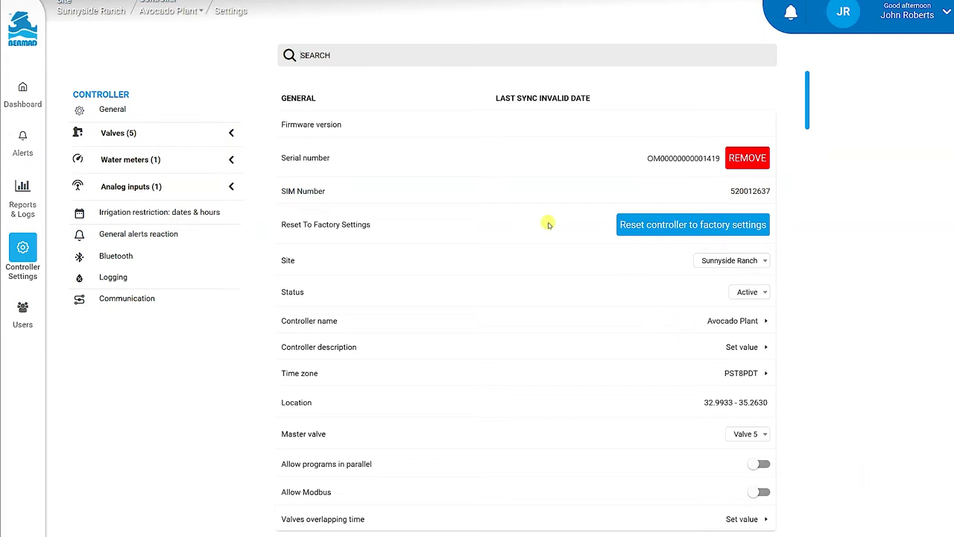
# Go back to the Sunnyside Ranch dashboard map from the sidebar.
pyautogui.click(29, 93)
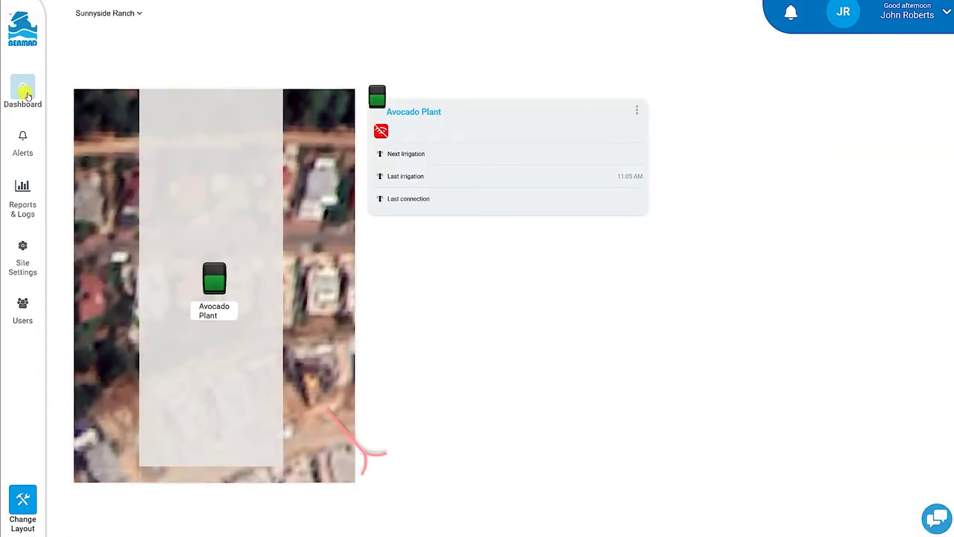
pyautogui.click(27, 95)
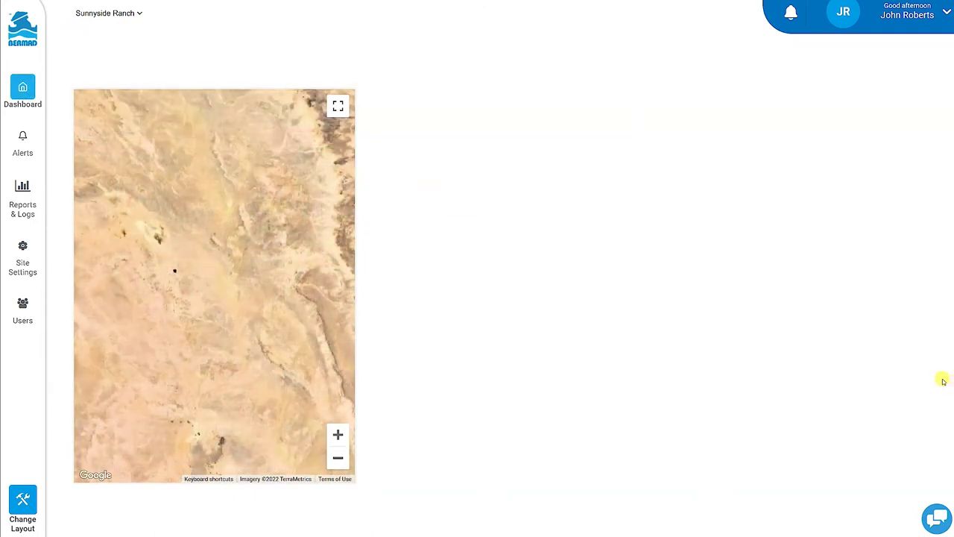
# Add a new controller named 'Sunnyside Ranch' in the Assistant, skipping physical linking for now.
pyautogui.click(936, 517)
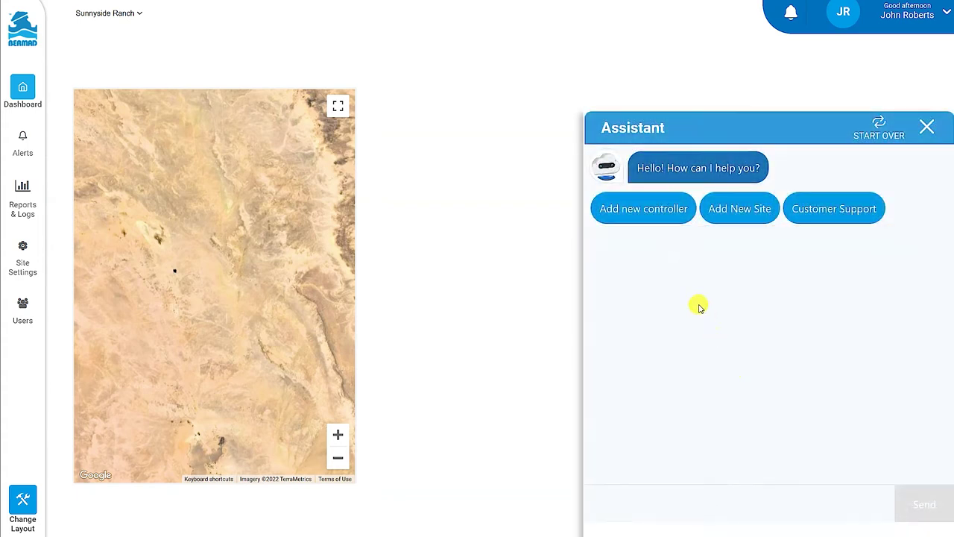
pyautogui.click(645, 211)
pyautogui.click(617, 501)
pyautogui.write('Sunny')
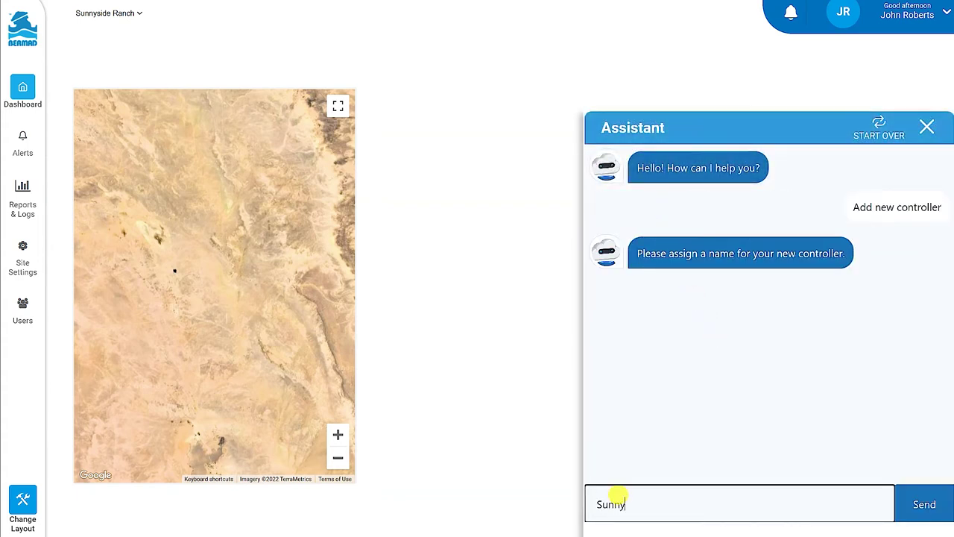
pyautogui.write('side Ranch')
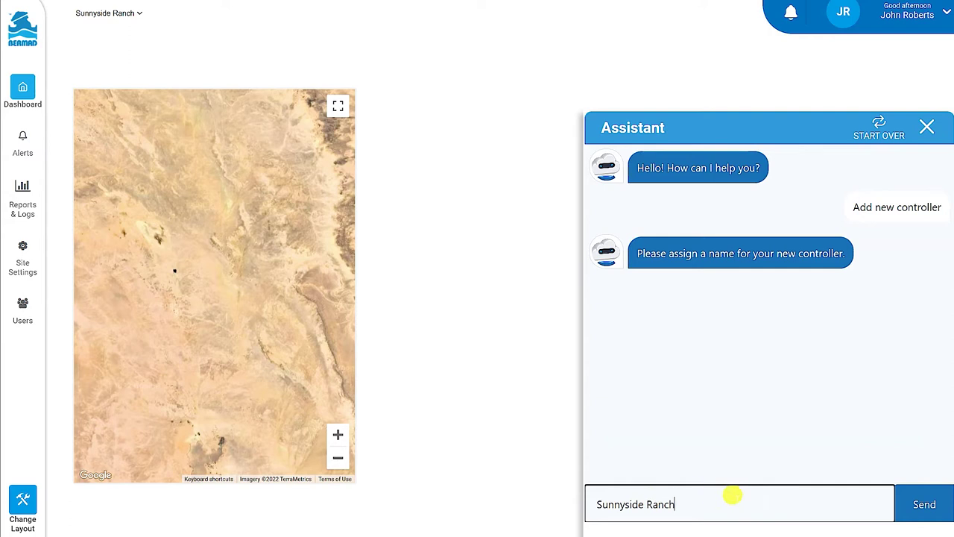
pyautogui.click(917, 504)
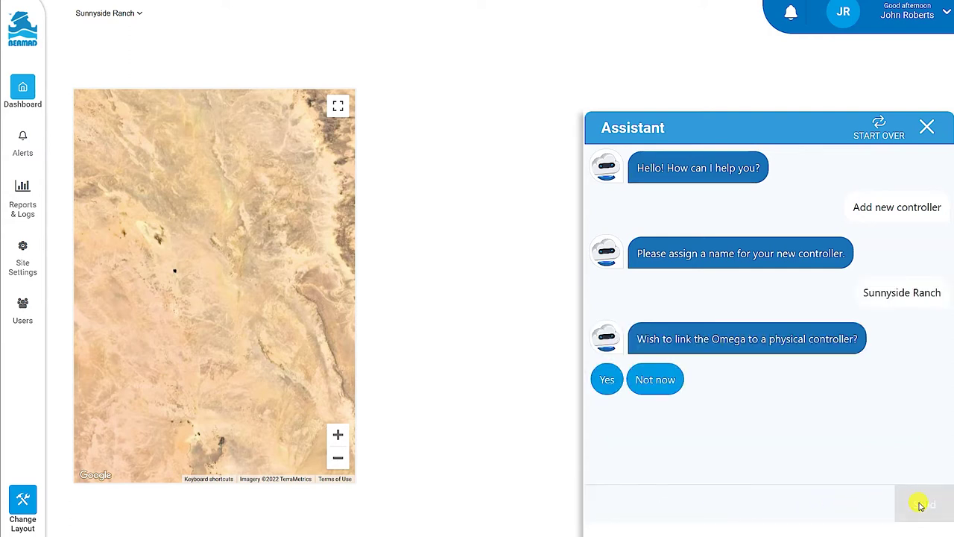
pyautogui.click(656, 379)
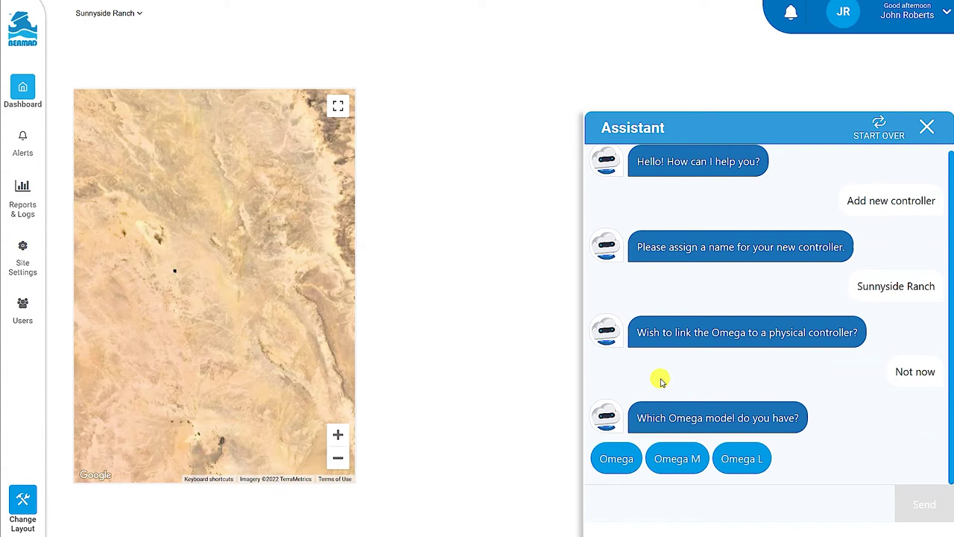
# Pick Omega with default settings: 5 valves, master valve output, 1 water meter, 1 analog input.
pyautogui.click(616, 457)
pyautogui.click(620, 459)
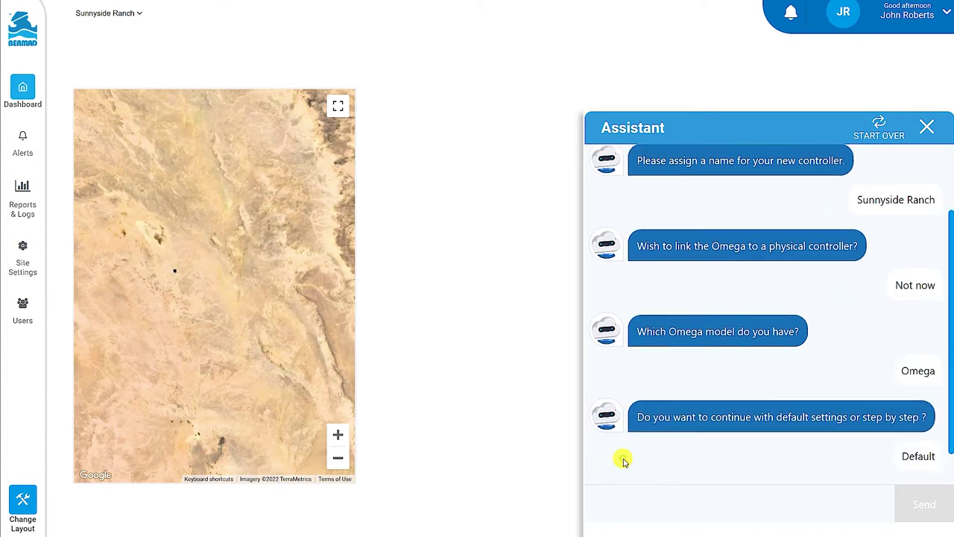
pyautogui.click(625, 498)
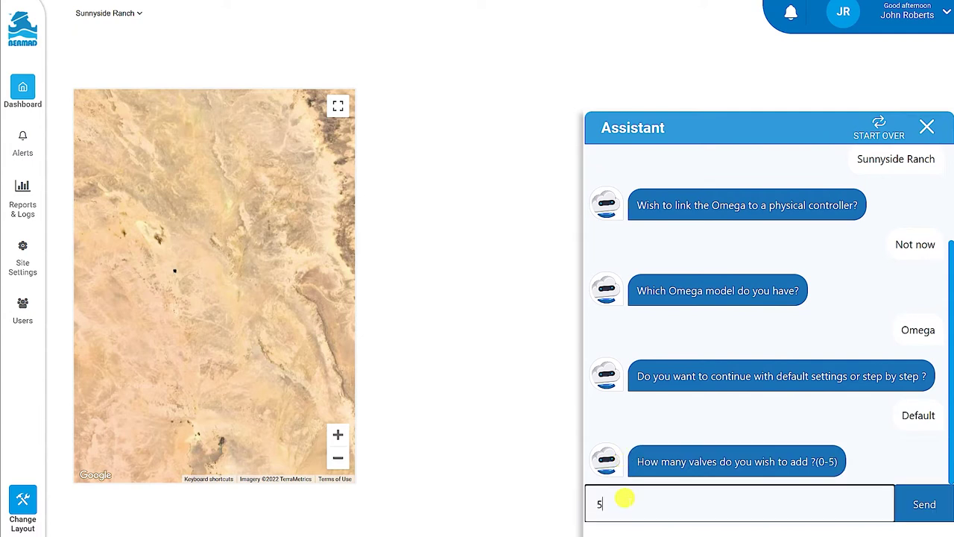
pyautogui.click(913, 503)
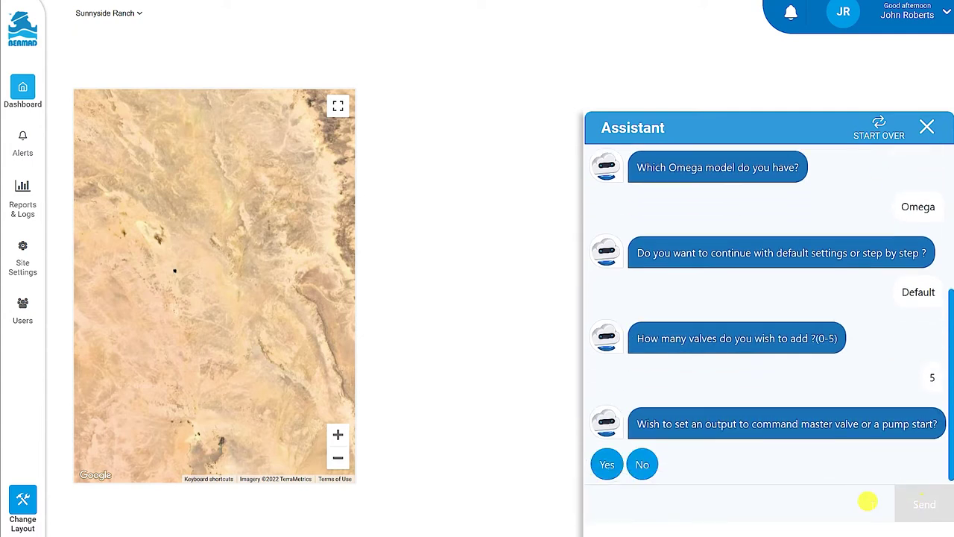
pyautogui.click(607, 460)
pyautogui.write('1')
pyautogui.click(923, 503)
pyautogui.write('1')
pyautogui.click(920, 505)
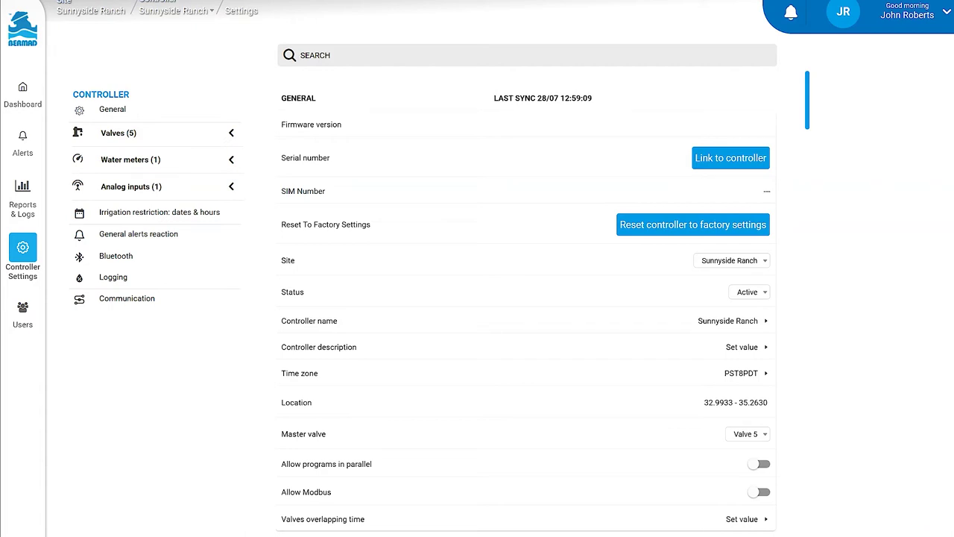
# Link the controller using the pasted serial number and its activation code, then open the location map.
pyautogui.click(733, 159)
pyautogui.click(521, 224)
pyautogui.hotkey('ctrl', 'v')
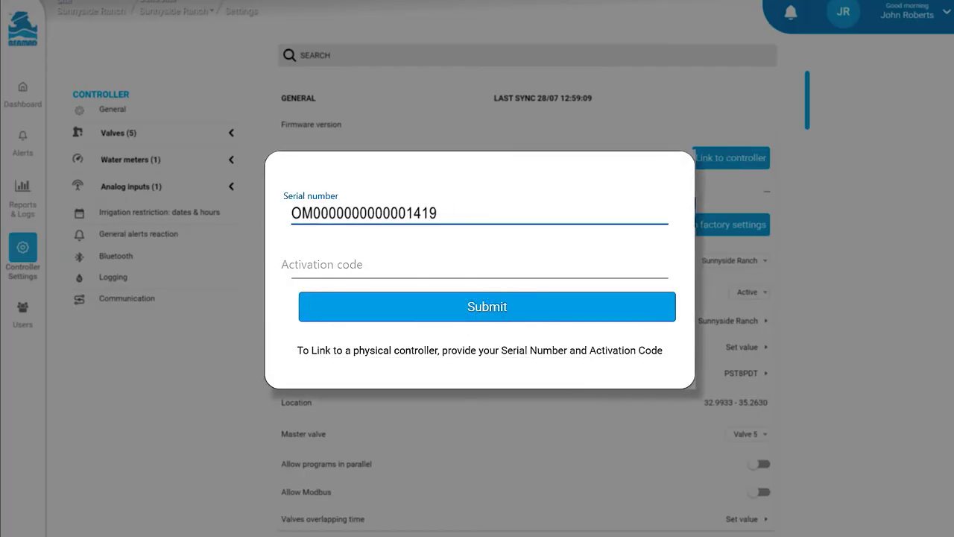
pyautogui.click(411, 261)
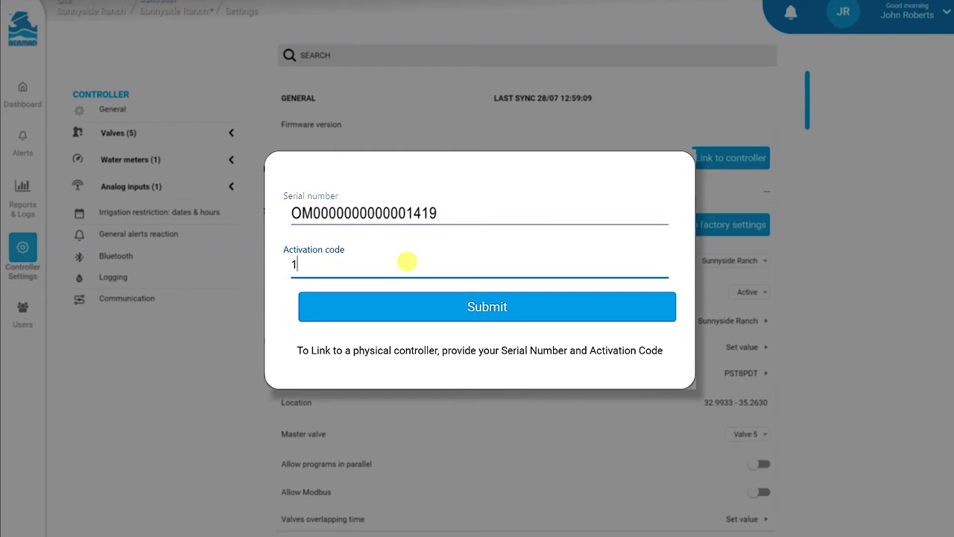
pyautogui.click(456, 306)
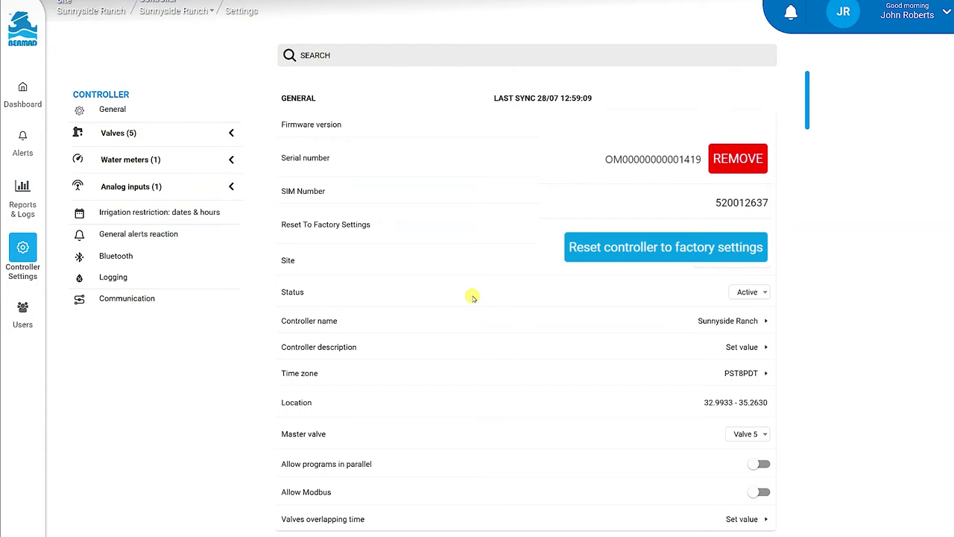
pyautogui.click(725, 405)
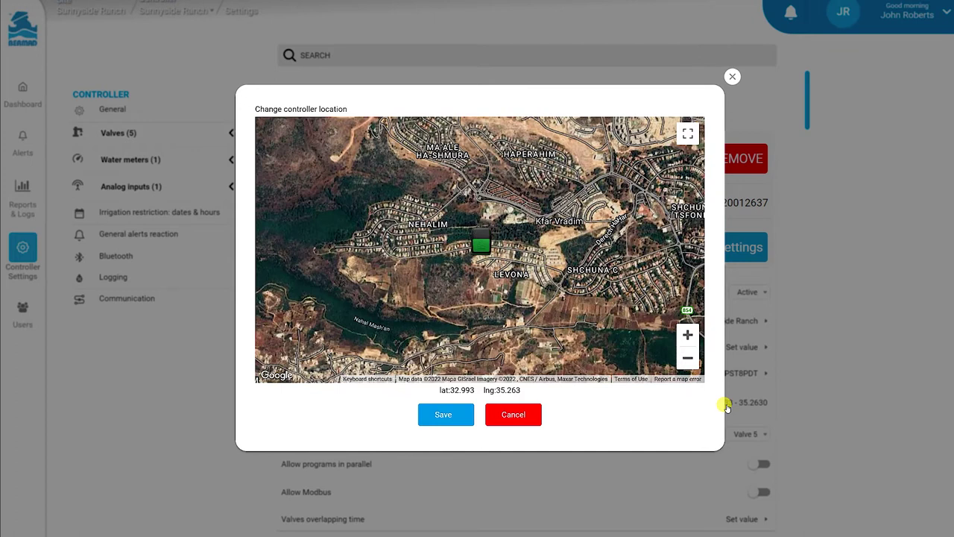
# Drag the controller's marker into the forest above Meron St and save location 32.9933 - 35.2630.
pyautogui.click(687, 334)
pyautogui.click(688, 335)
pyautogui.click(688, 335)
pyautogui.moveTo(592, 166); pyautogui.dragTo(613, 266)
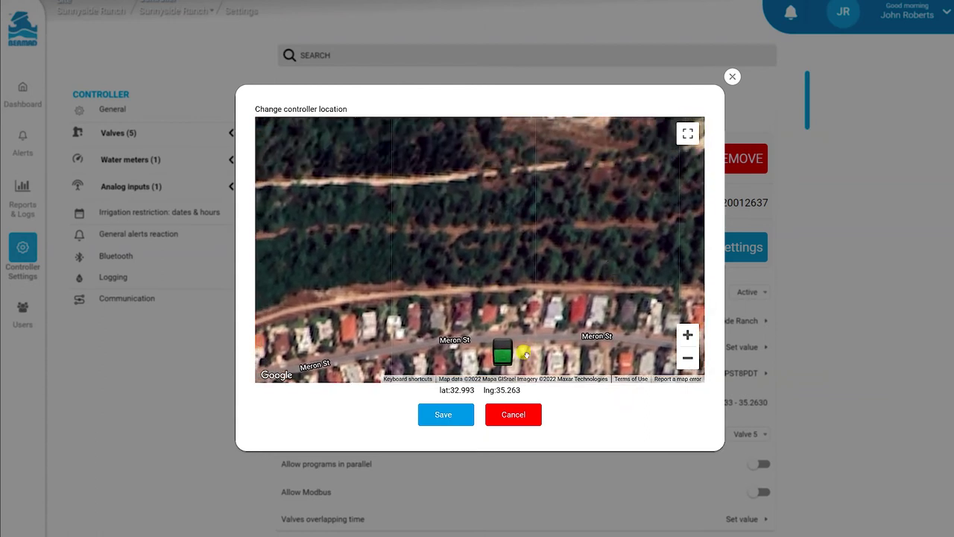
pyautogui.moveTo(503, 354)
pyautogui.mouseDown()
pyautogui.moveTo(468, 210)
pyautogui.moveTo(480, 187)
pyautogui.moveTo(511, 177)
pyautogui.mouseUp()
pyautogui.moveTo(617, 185); pyautogui.dragTo(610, 253)
pyautogui.moveTo(512, 245)
pyautogui.mouseDown()
pyautogui.moveTo(534, 251)
pyautogui.moveTo(593, 239)
pyautogui.mouseUp()
pyautogui.click(450, 418)
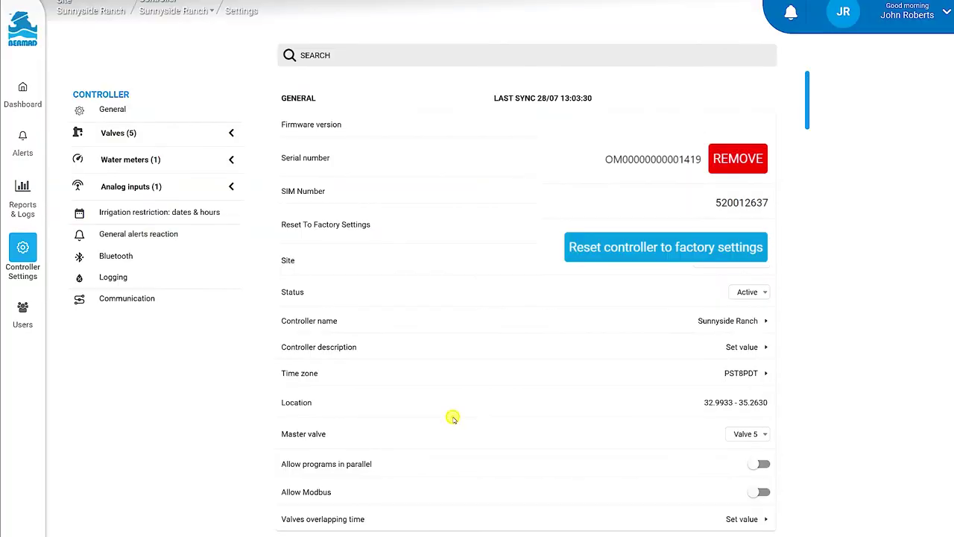